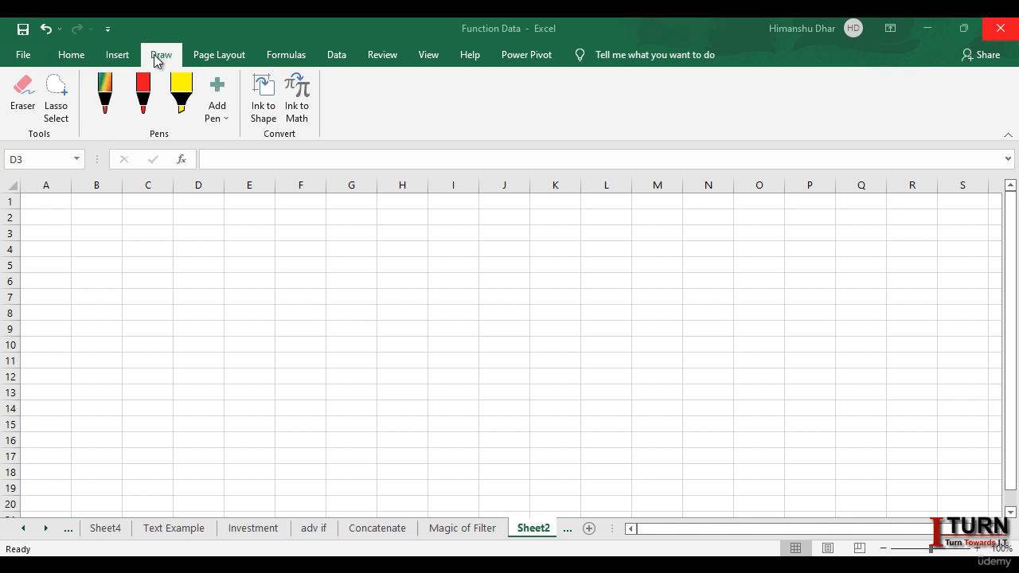
Step: Make sure the Draw tab is enabled in the ribbon customization options and apply the setting
click(22, 57)
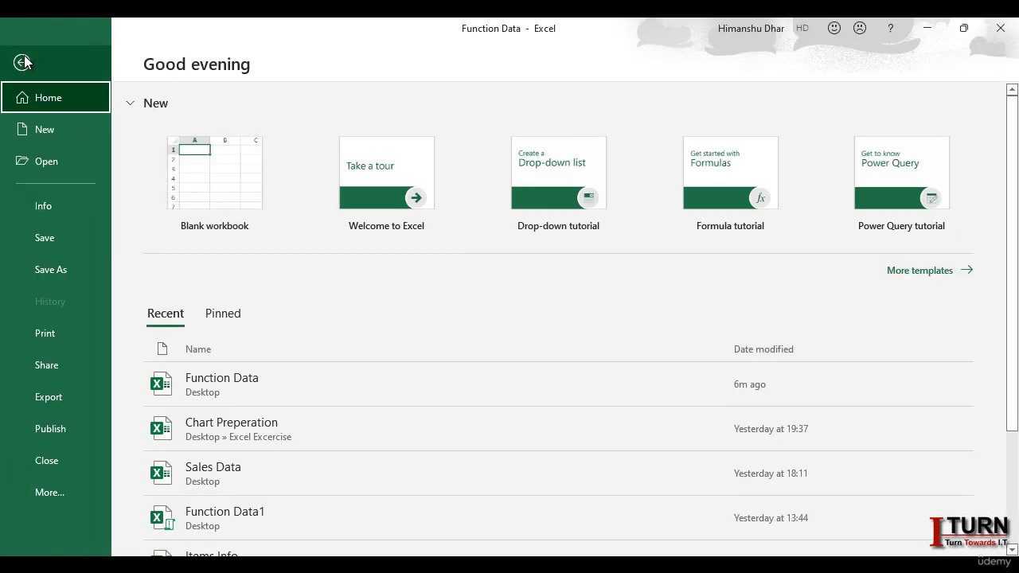
click(51, 495)
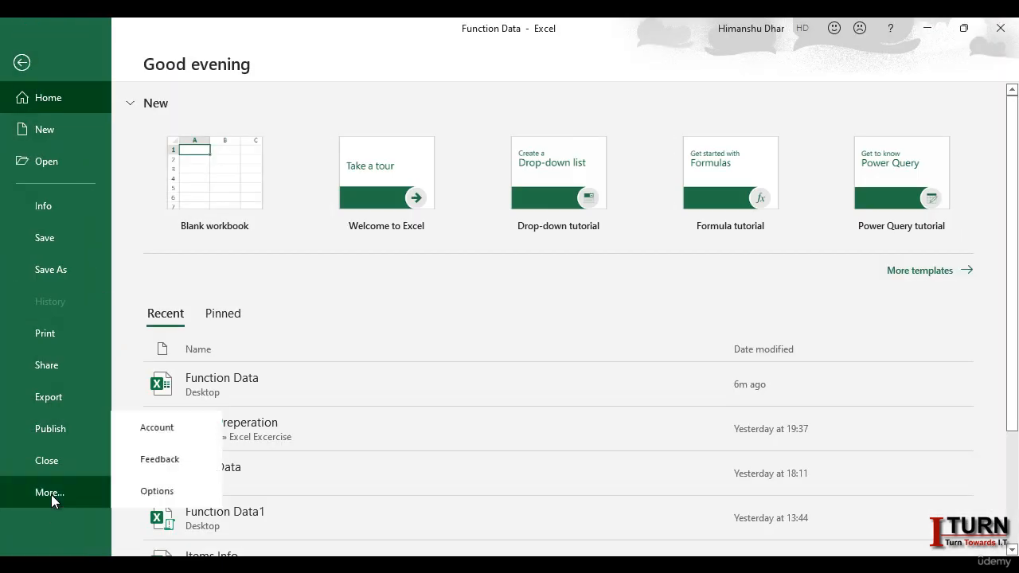
click(140, 497)
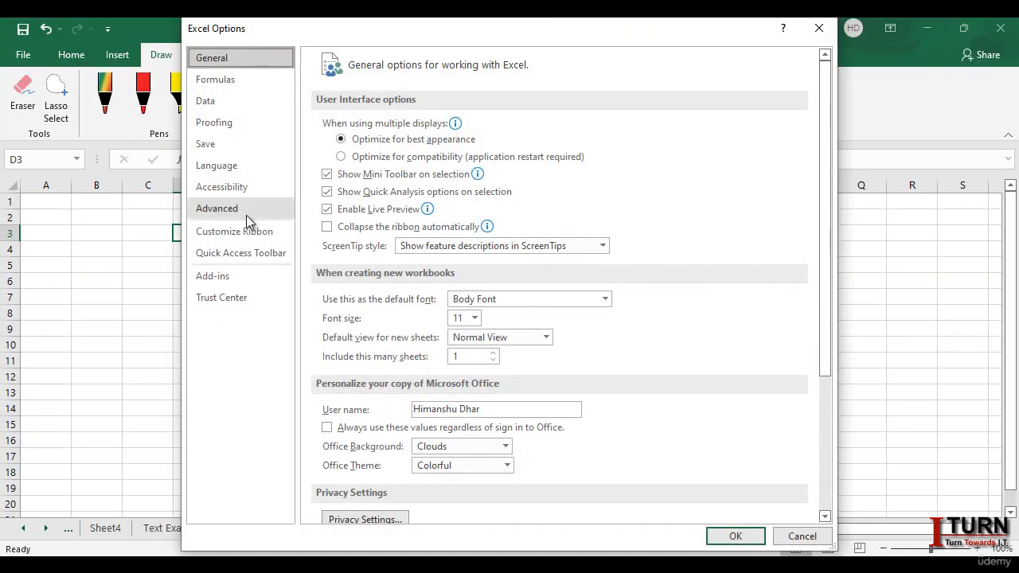
click(232, 236)
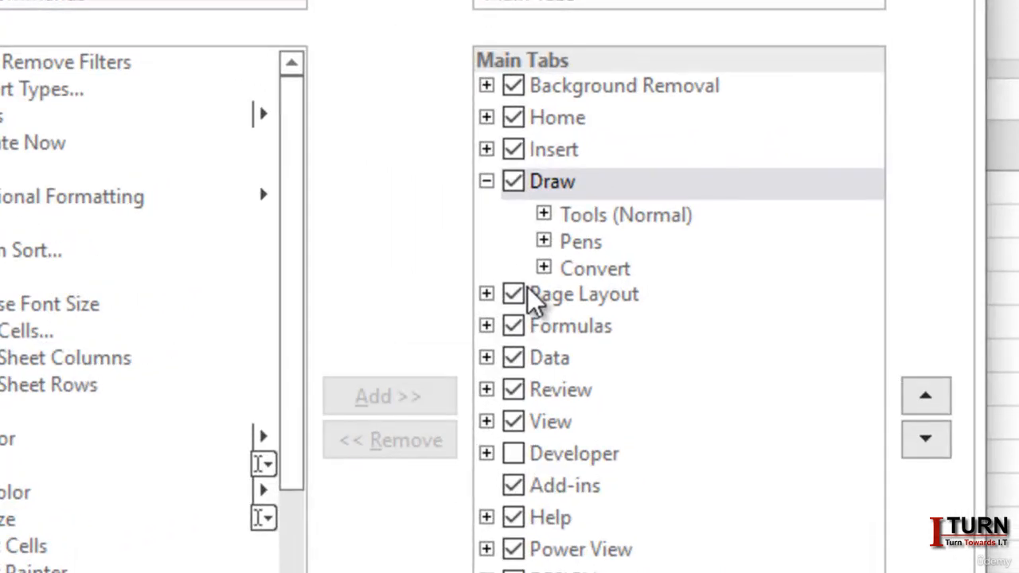
click(522, 187)
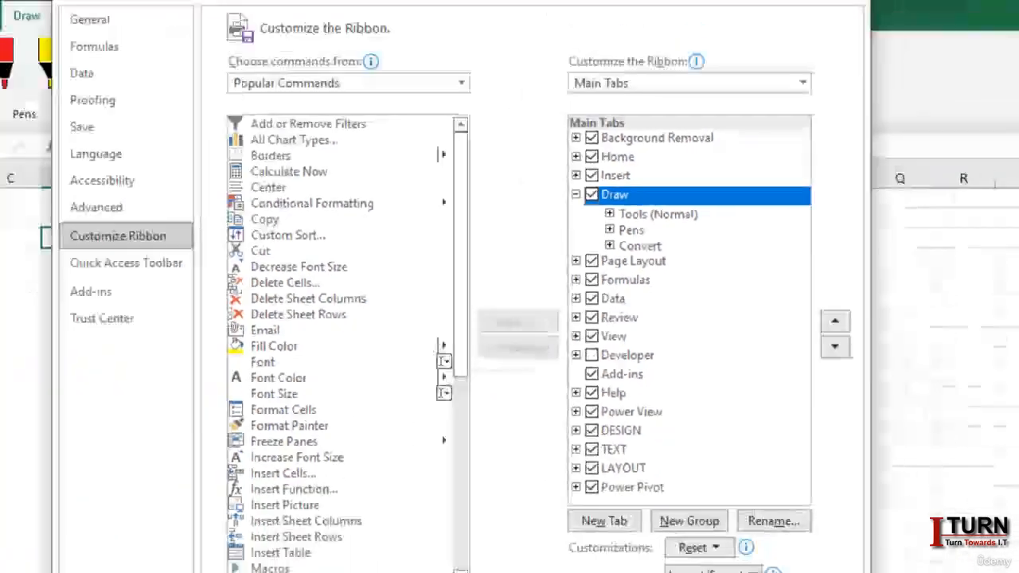
click(742, 540)
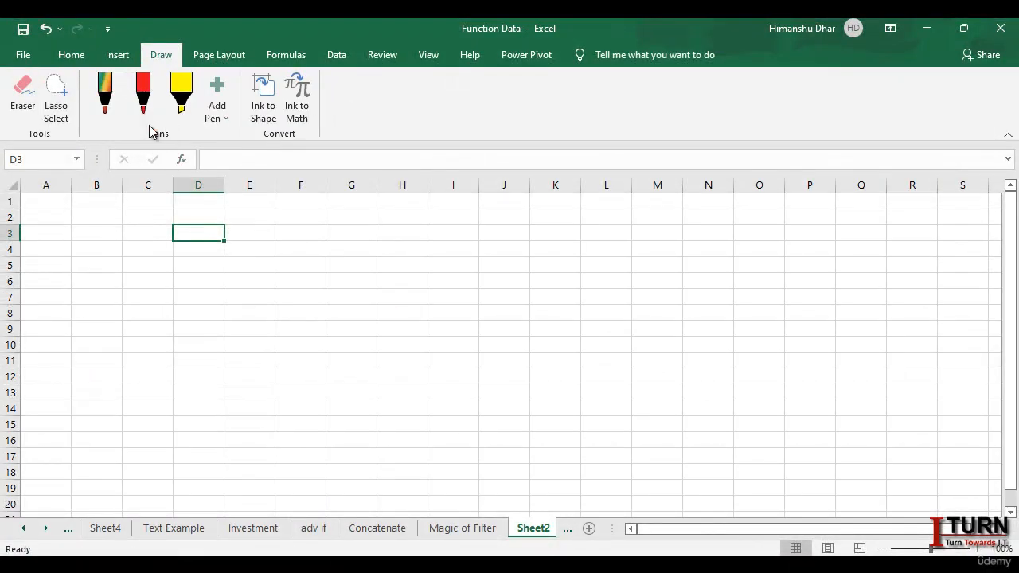
Step: Configure the rainbow pen with the fourth preset thickness and the starry purple-blue effect
click(286, 280)
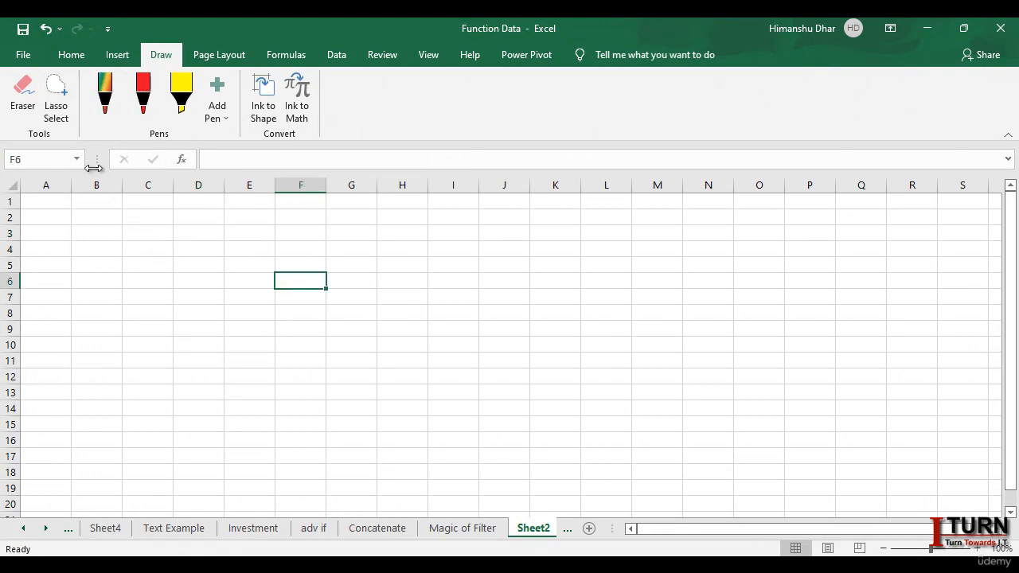
click(109, 99)
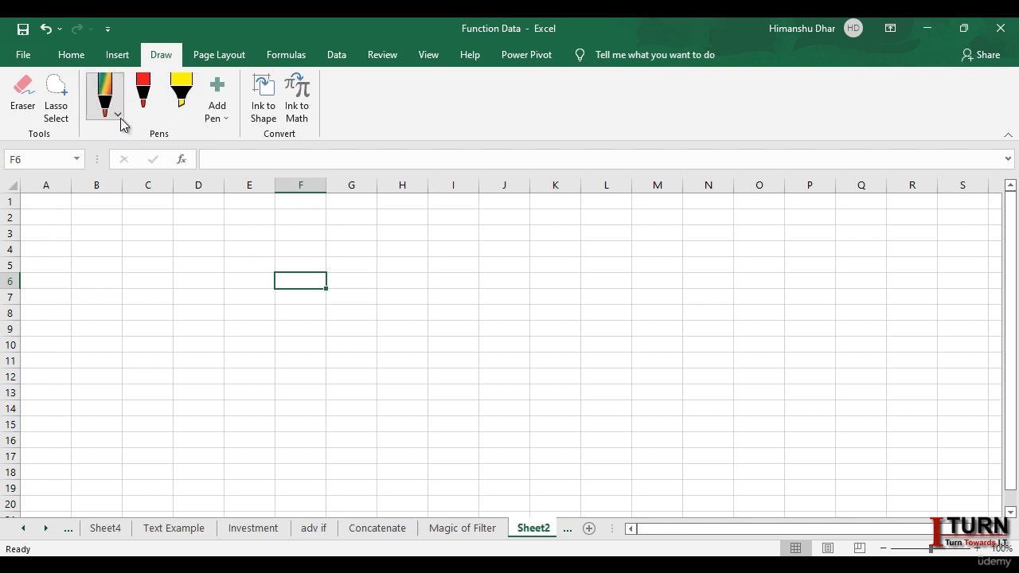
click(117, 117)
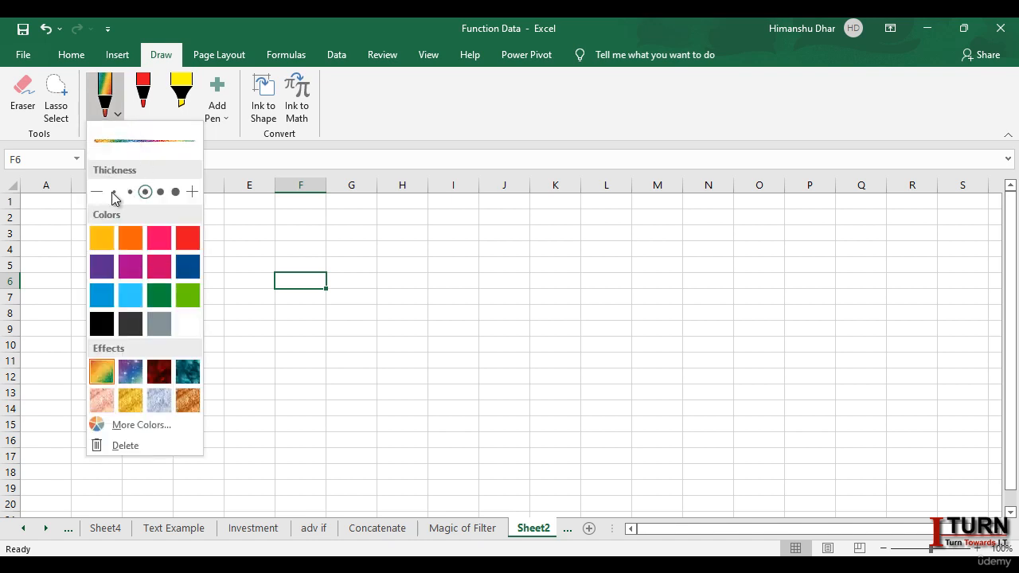
click(159, 192)
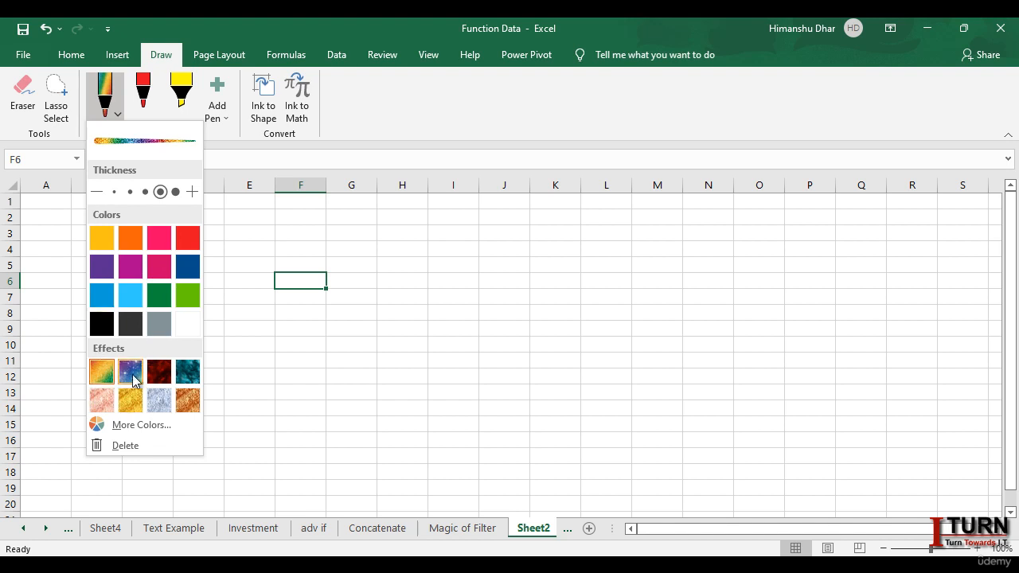
click(131, 374)
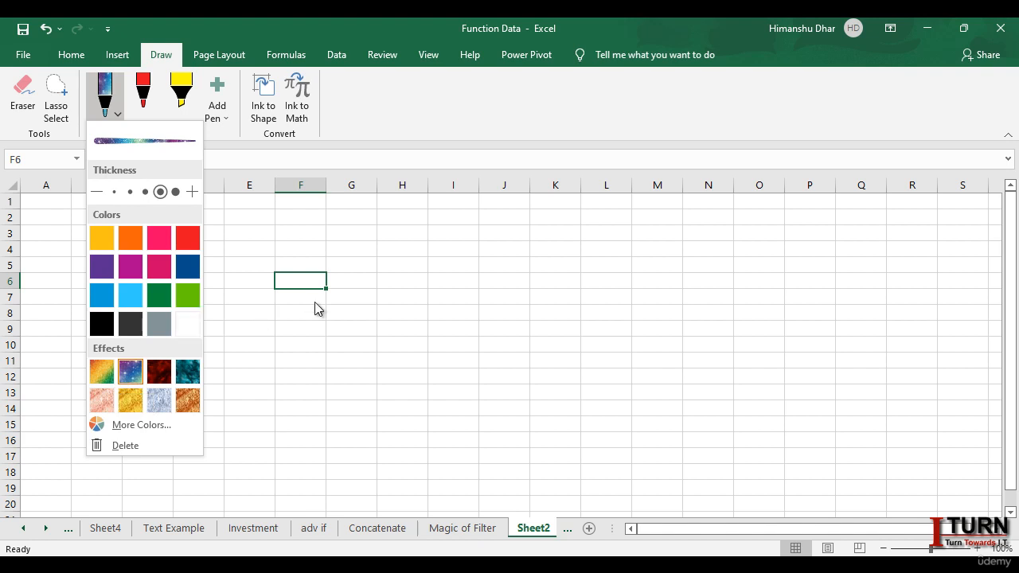
click(315, 159)
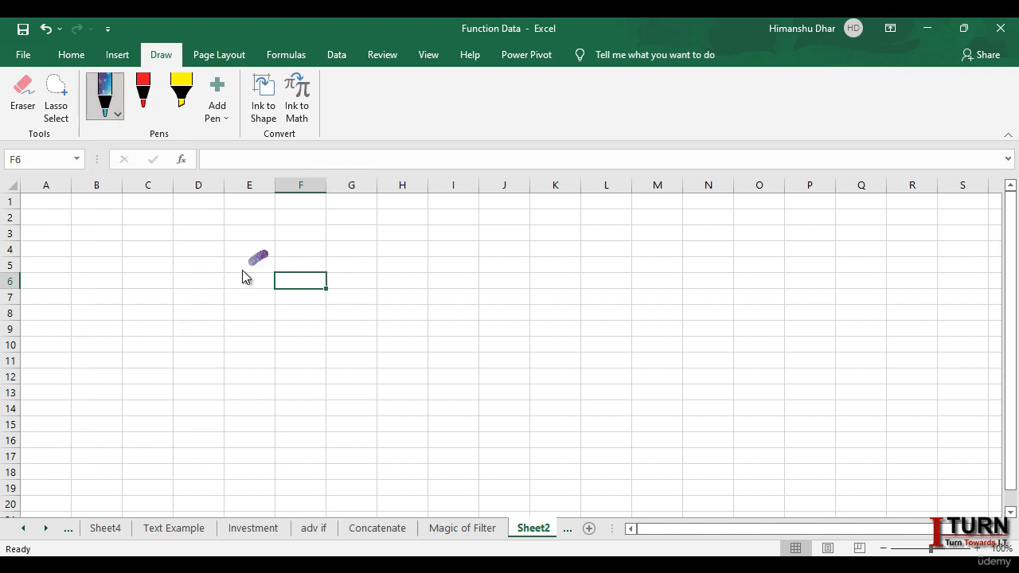
Step: Handwrite the word OFF in large ink letters across columns E to J, rows 3 to 10
mouse_move(236, 300)
mouse_down()
mouse_move(246, 336)
mouse_move(282, 345)
mouse_move(295, 280)
mouse_move(263, 247)
mouse_up()
drag(335, 253, 332, 342)
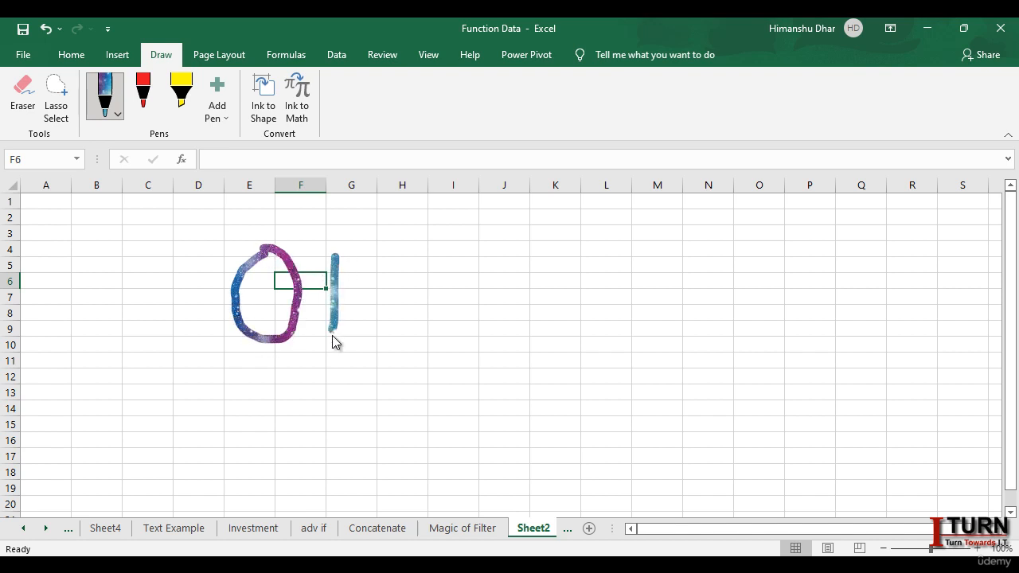
mouse_move(333, 271)
mouse_down()
mouse_move(329, 255)
mouse_move(342, 253)
mouse_up()
mouse_move(329, 288)
mouse_down()
mouse_move(390, 285)
mouse_move(431, 337)
mouse_up()
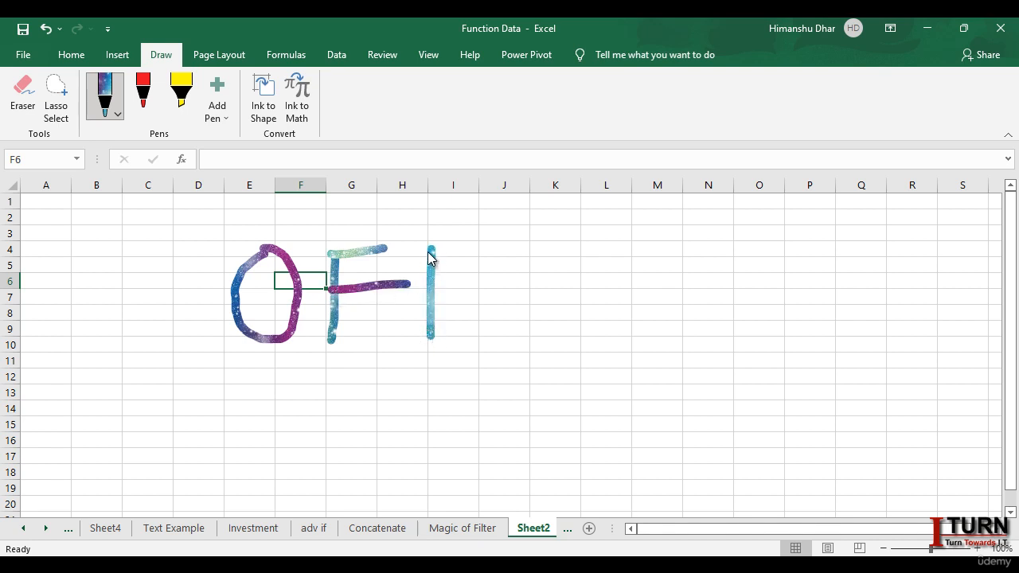
drag(425, 251, 472, 237)
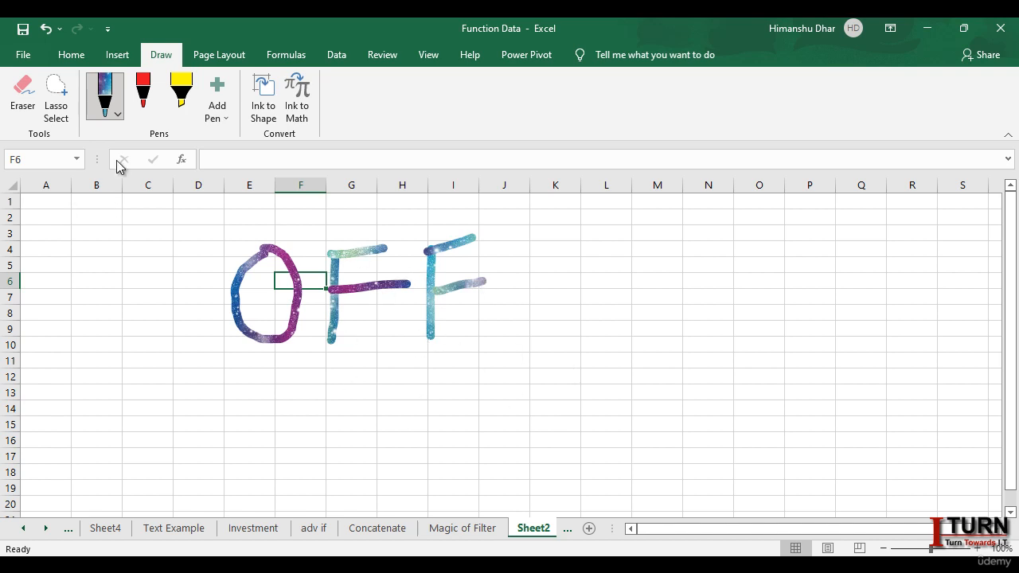
Step: Select the whole OFF ink drawing and look at its shape formatting options
click(52, 96)
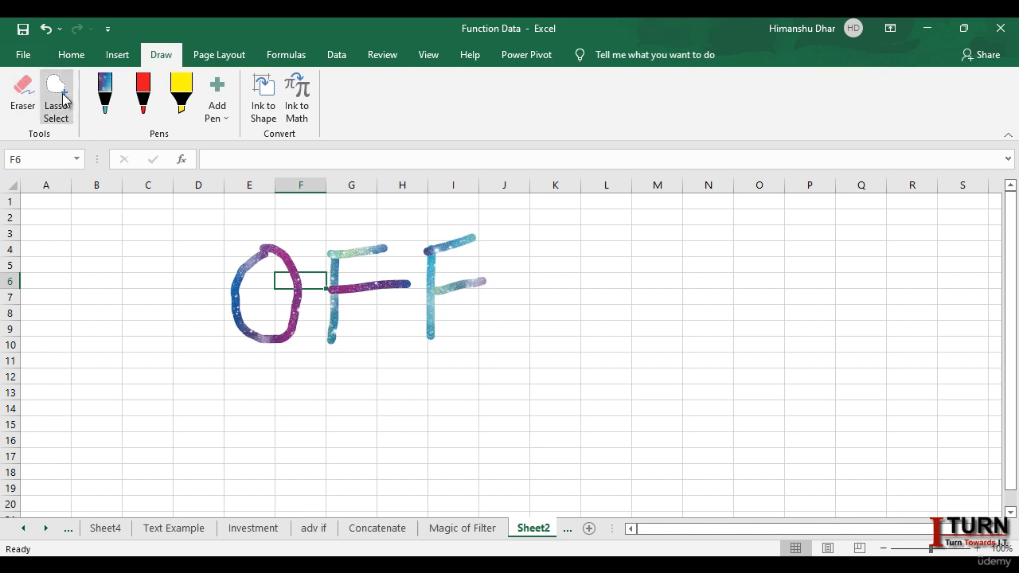
click(246, 270)
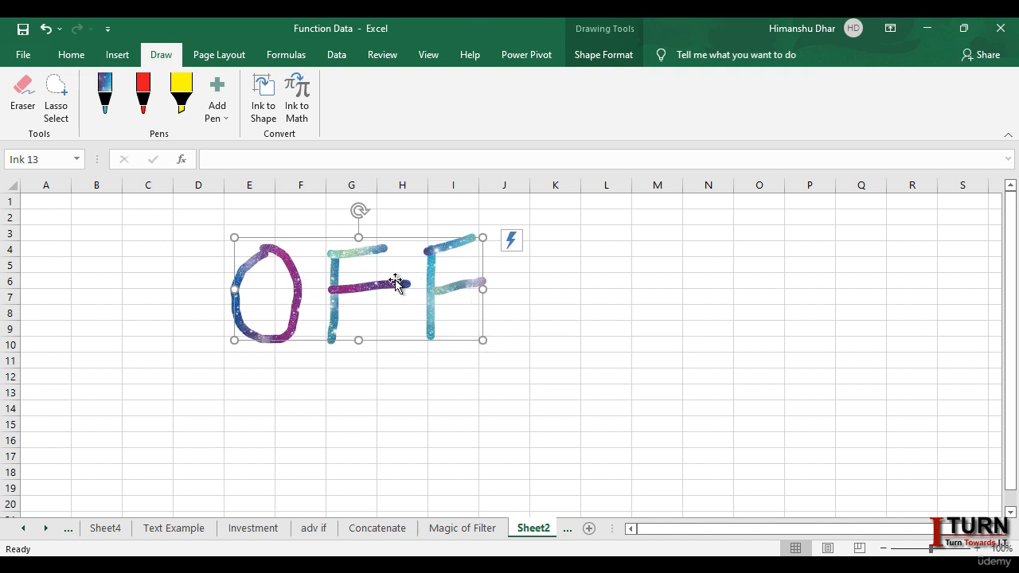
click(599, 55)
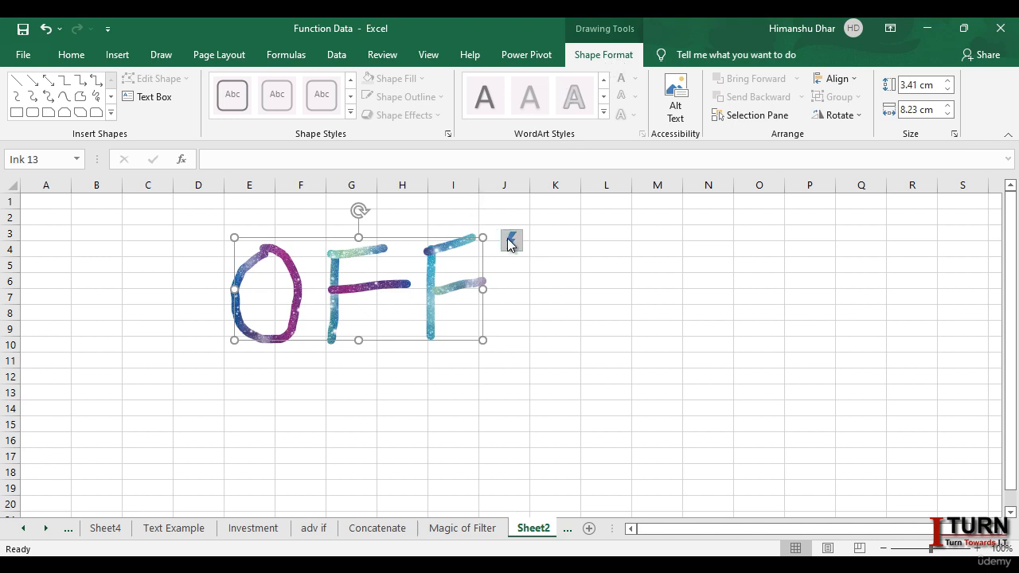
key(Escape)
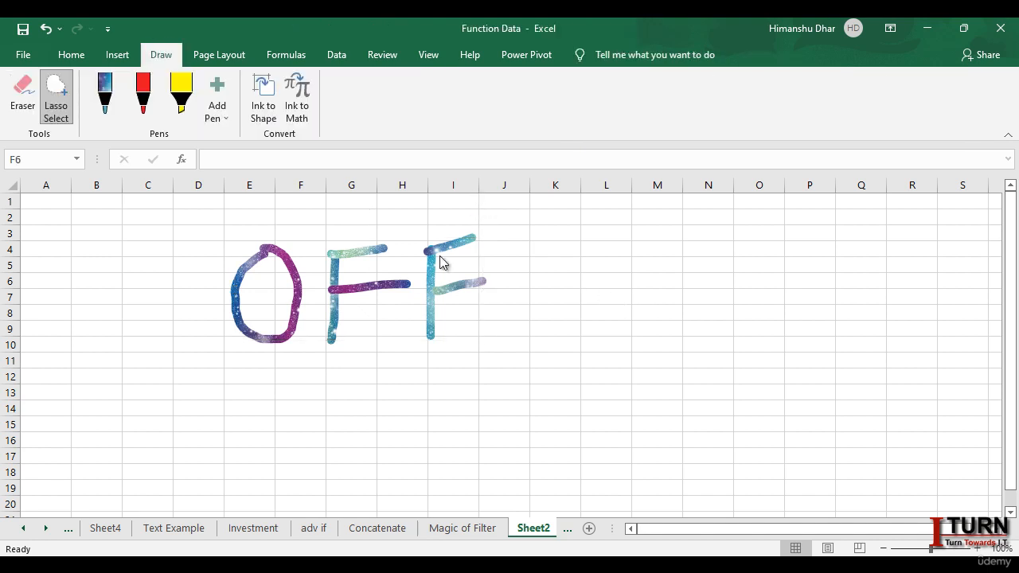
Step: Lasso-select the two horizontal strokes of the last F and nudge them right and up into columns J and K
click(61, 104)
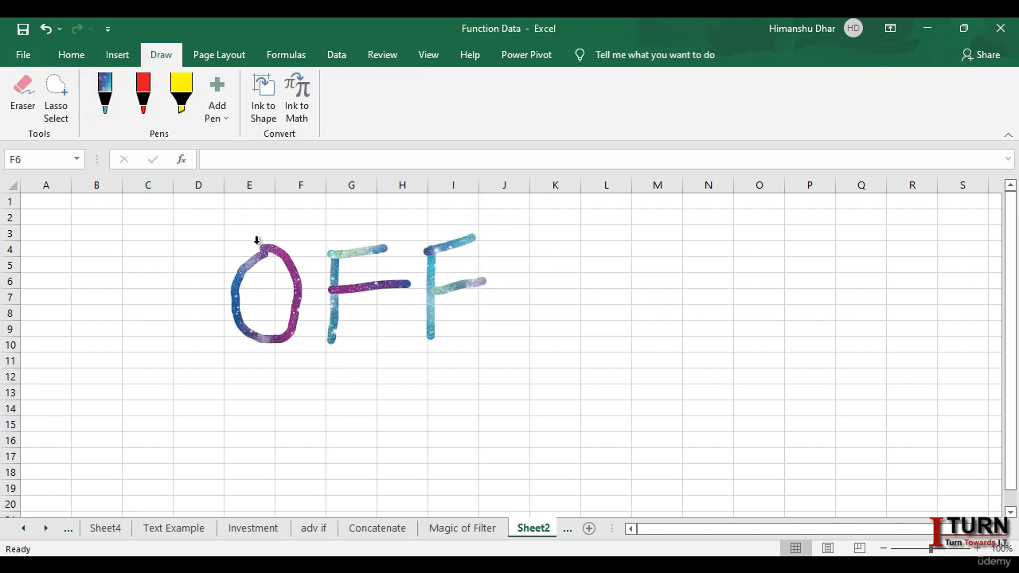
click(460, 326)
click(64, 114)
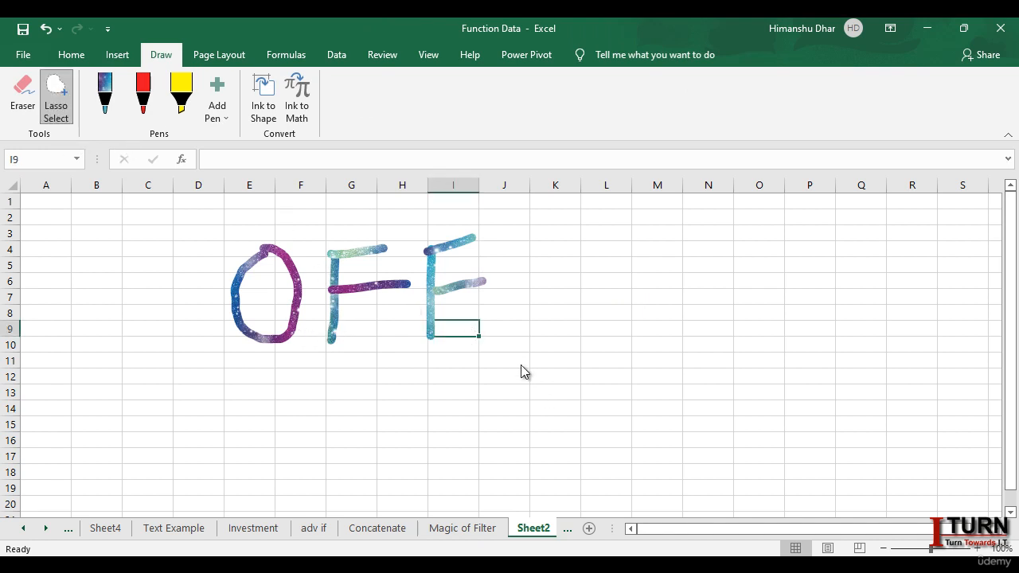
mouse_move(507, 332)
mouse_down()
mouse_move(448, 284)
mouse_move(437, 245)
mouse_move(485, 213)
mouse_up()
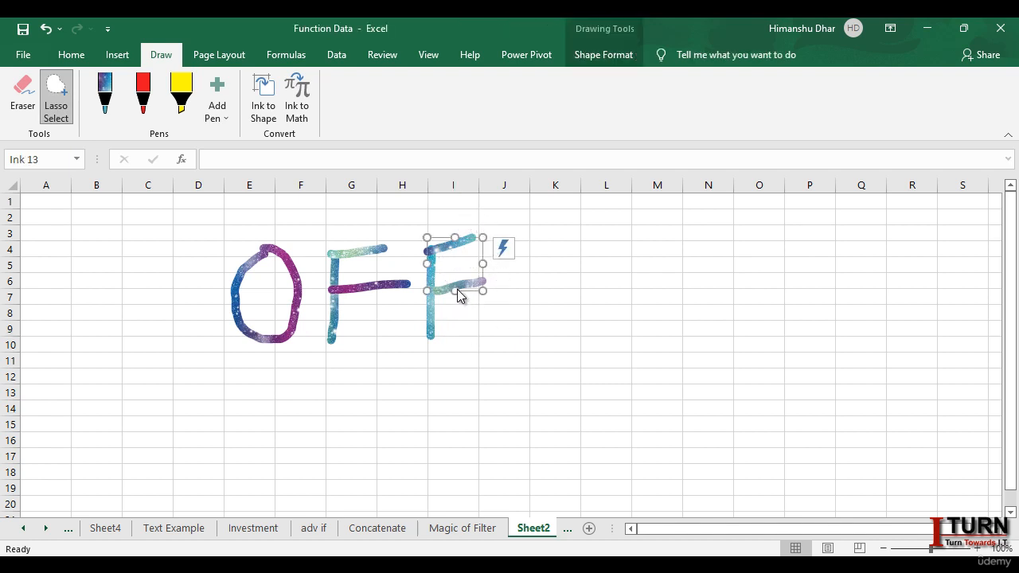
key(Right)
key(Right)
key(Right)
key(Right)
key(Right)
key(Right)
key(Right)
key(Right)
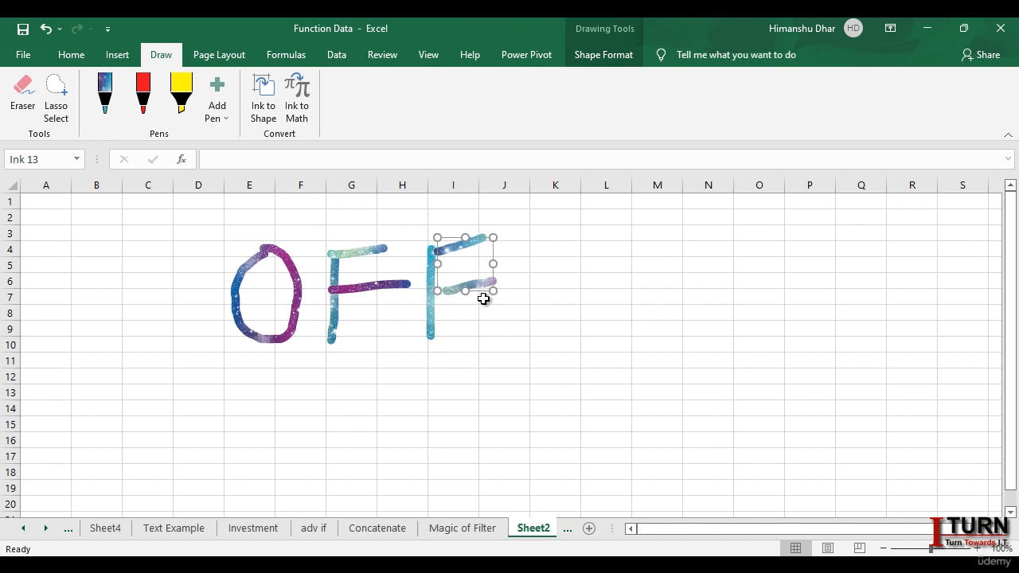
key(Right)
key(Right)
key(Right)
key(Right)
key(Right)
key(Right)
key(Right)
key(Right)
key(Right)
key(Right)
key(Right)
key(Right)
key(Right)
key(Right)
key(Right)
key(Right)
key(Right)
key(Right)
key(Right)
key(Right)
key(Up)
key(Up)
key(Up)
key(Up)
key(Up)
key(Up)
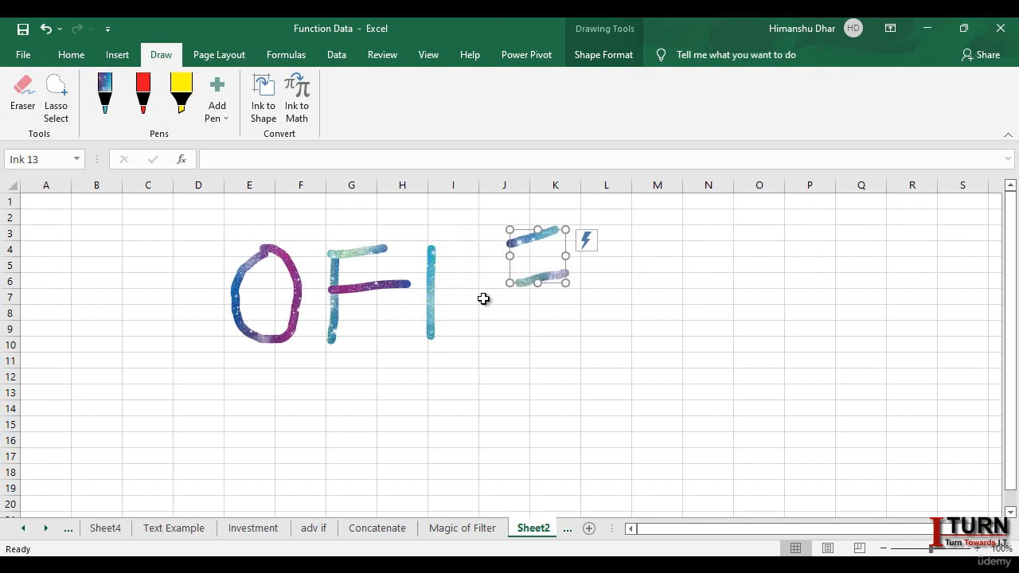
Step: Undo the move of the last F's horizontal strokes and deselect them
key(ctrl+z)
key(ctrl+z)
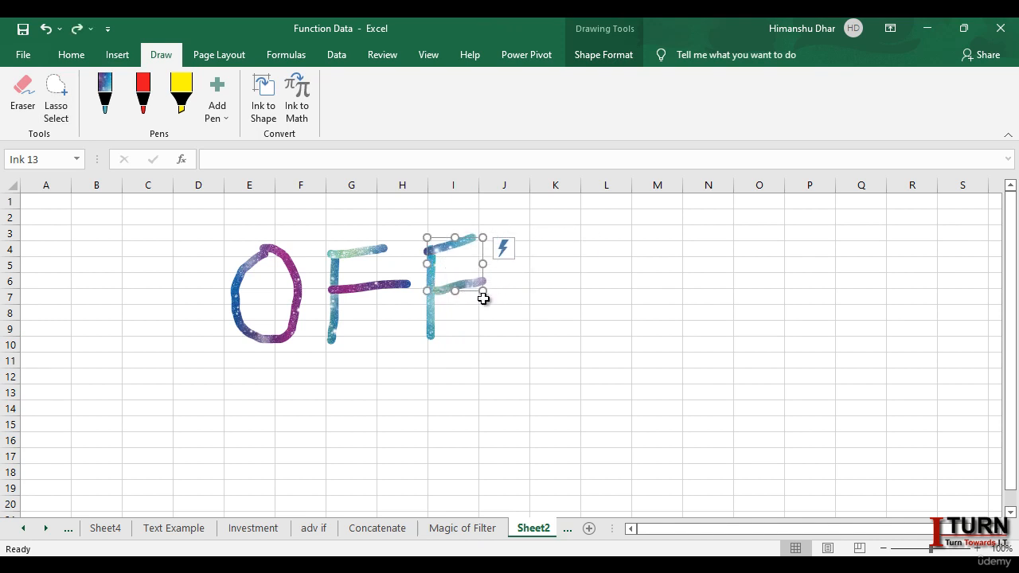
click(605, 363)
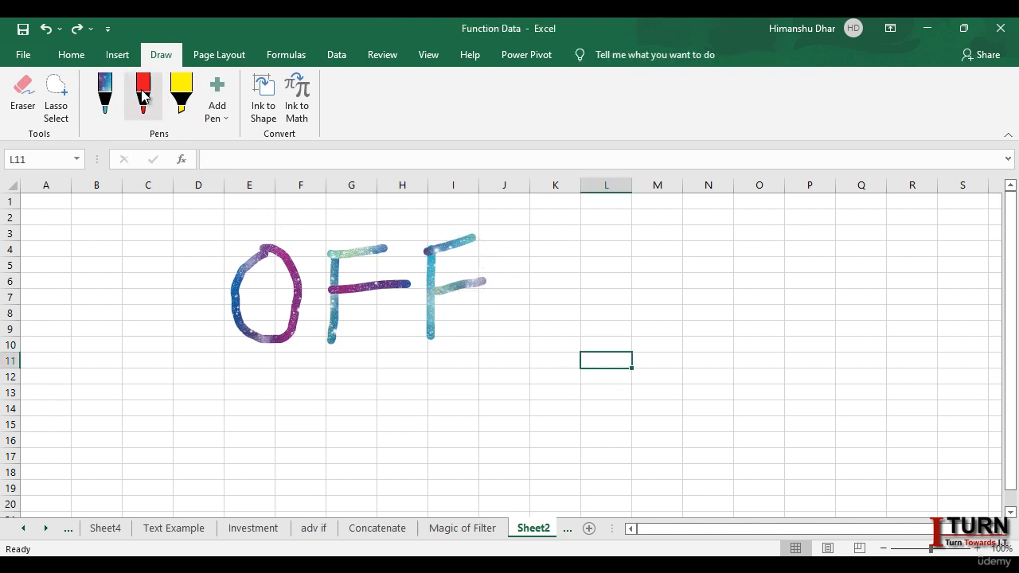
Step: Erase the middle horizontal stroke of the first F
click(29, 97)
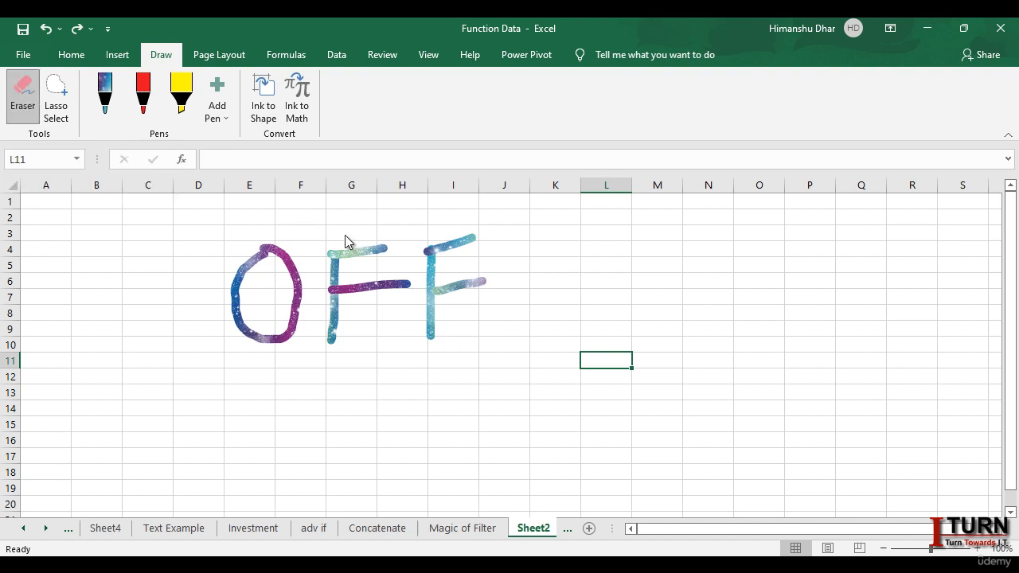
click(363, 288)
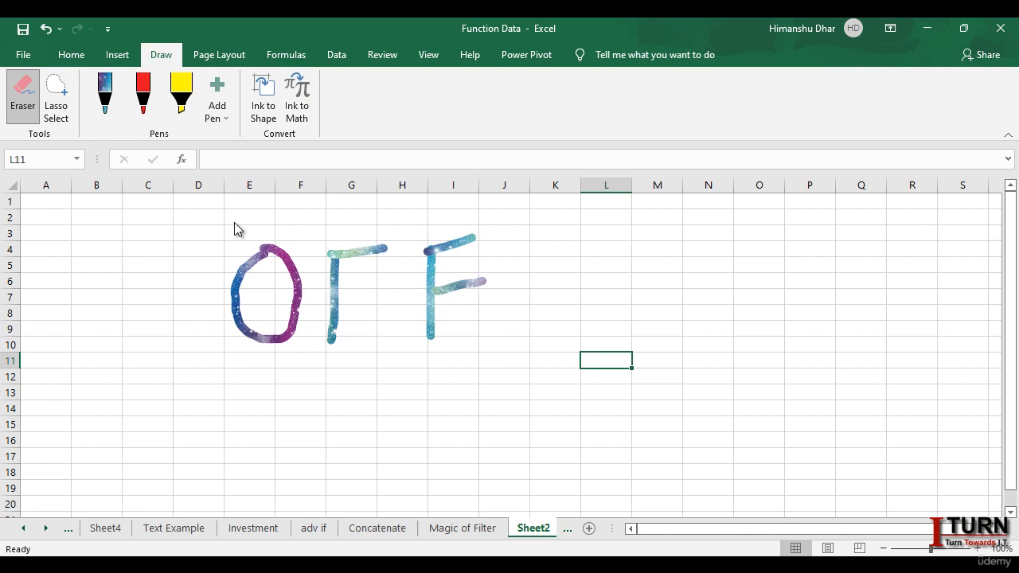
Step: Draw a rough square over columns K to M, rows 4 to 10, with the red pen at the middle preset thickness
click(150, 112)
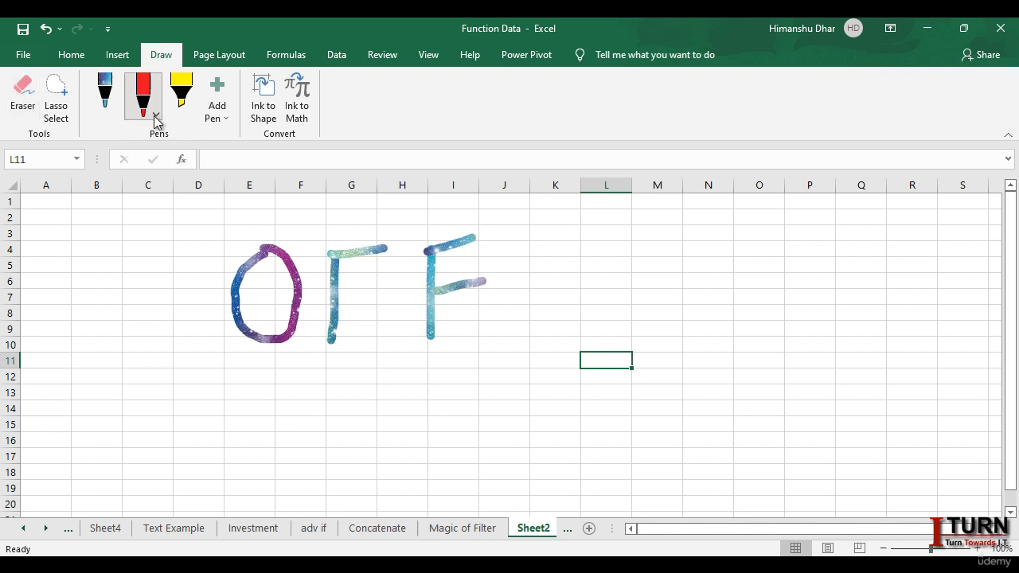
click(153, 115)
click(186, 191)
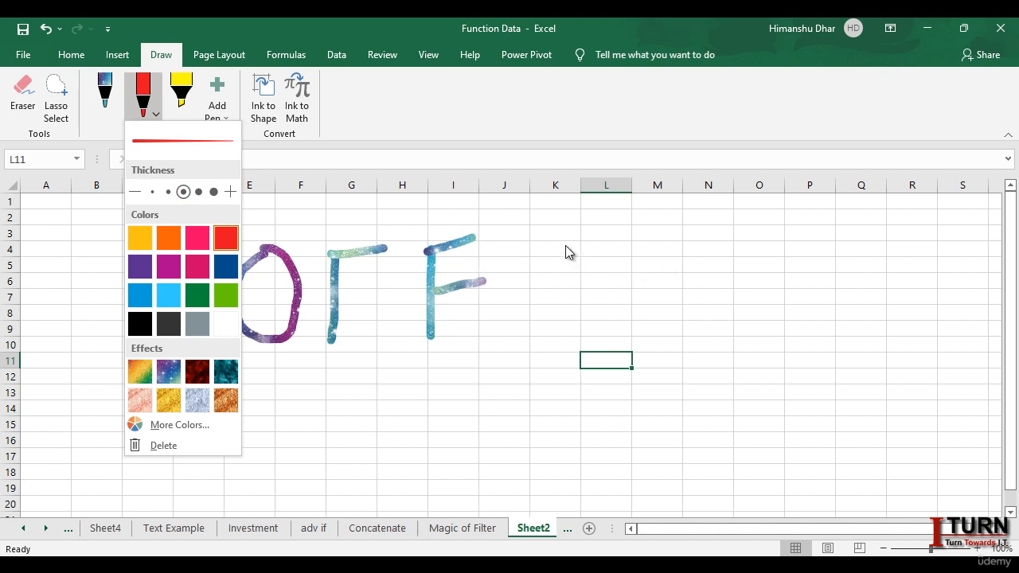
drag(565, 245, 566, 280)
drag(566, 339, 647, 339)
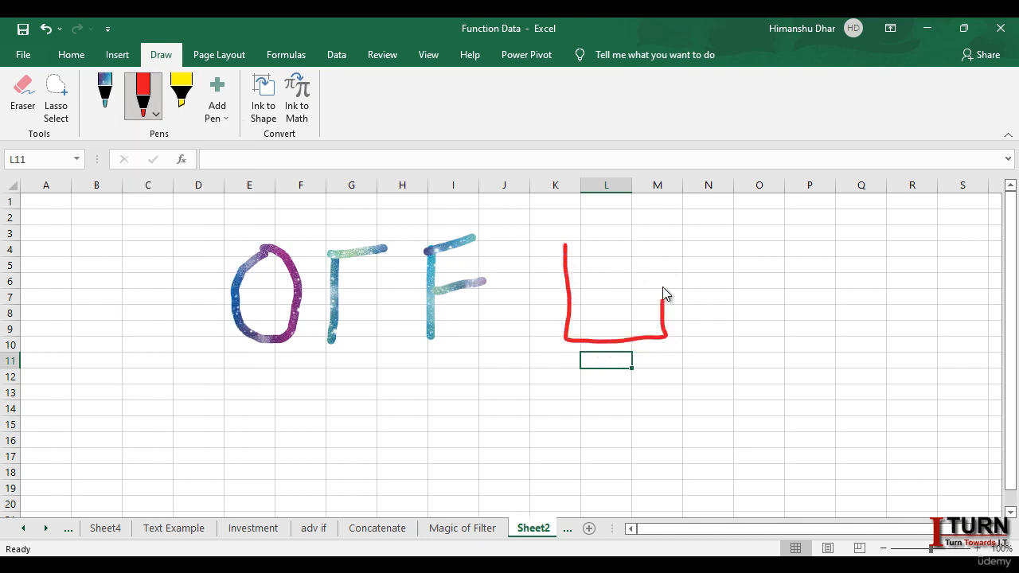
drag(661, 243, 567, 244)
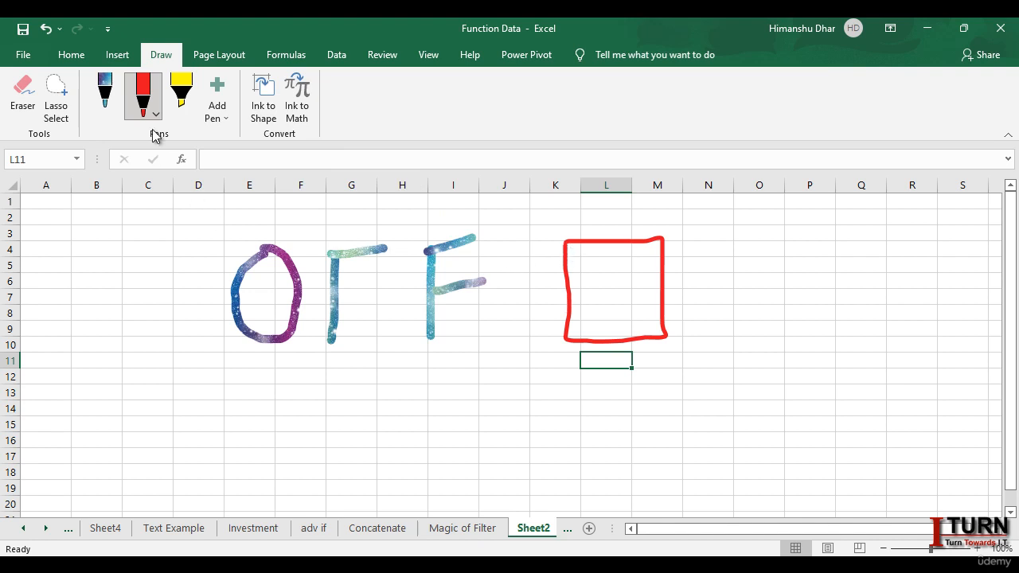
Step: Select the red hand-drawn square and convert the ink to a clean shape
click(60, 110)
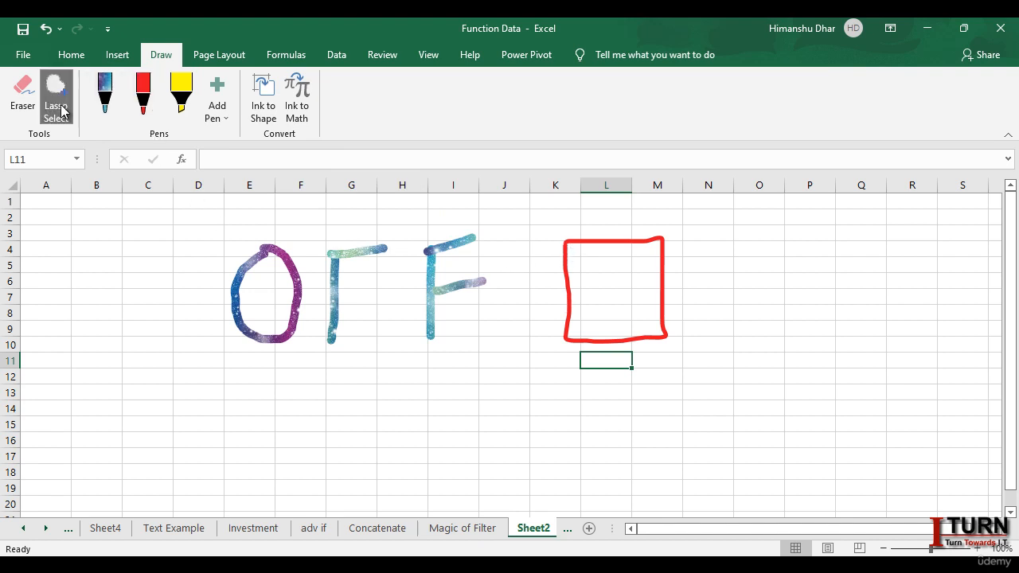
click(590, 245)
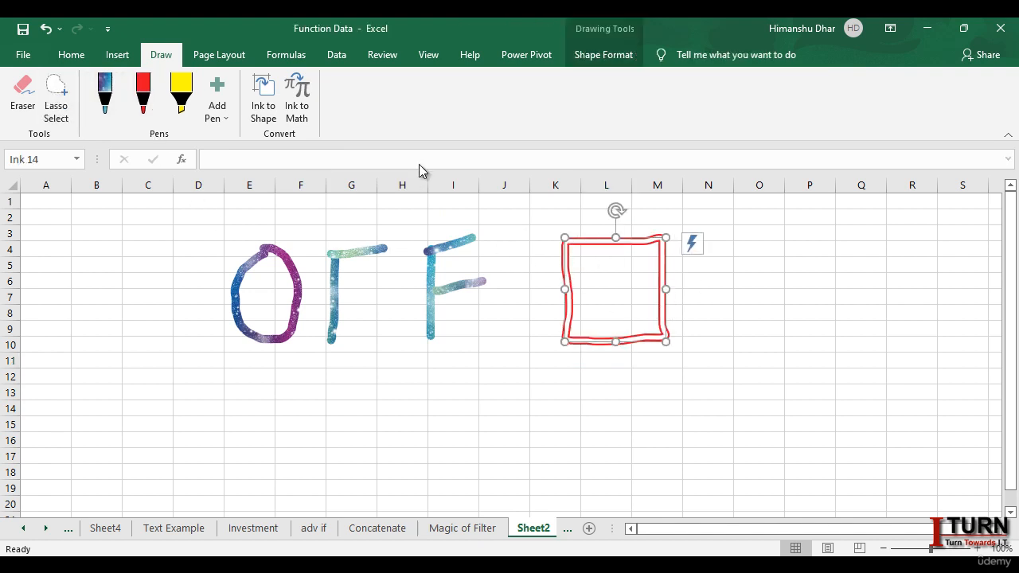
click(267, 101)
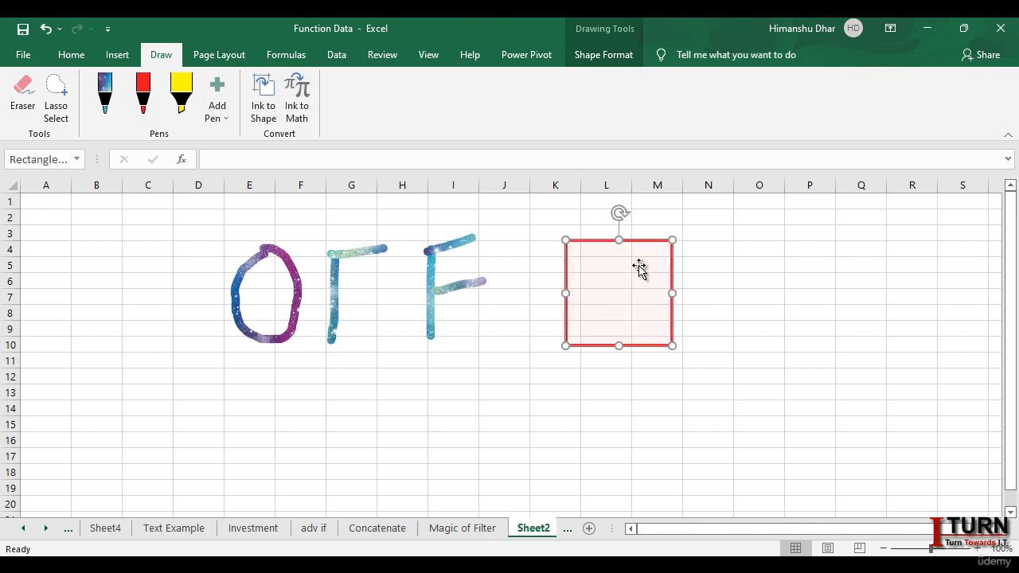
Step: Apply the solid green gradient theme style to the converted square shape
click(722, 292)
click(641, 271)
click(605, 54)
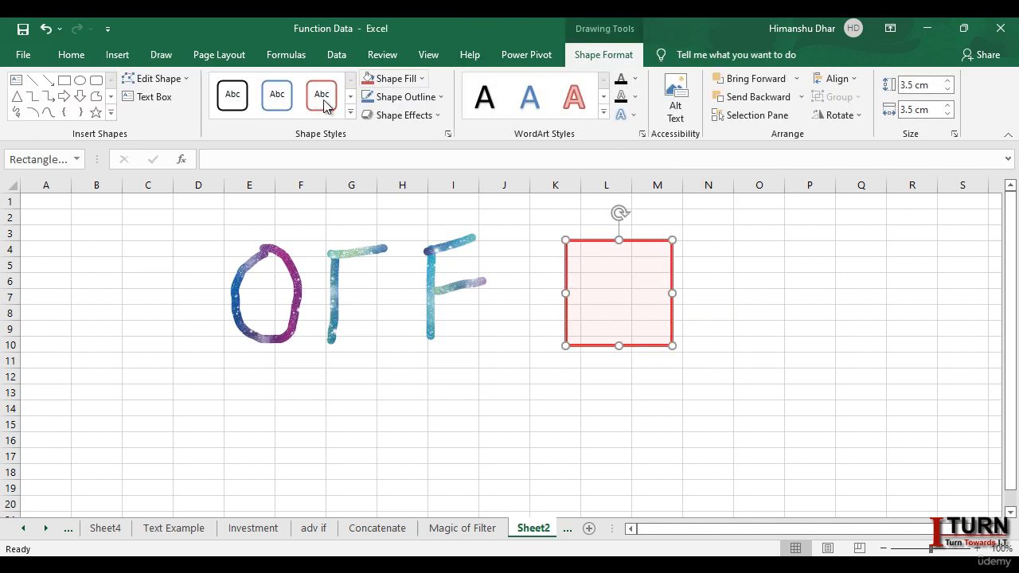
click(350, 112)
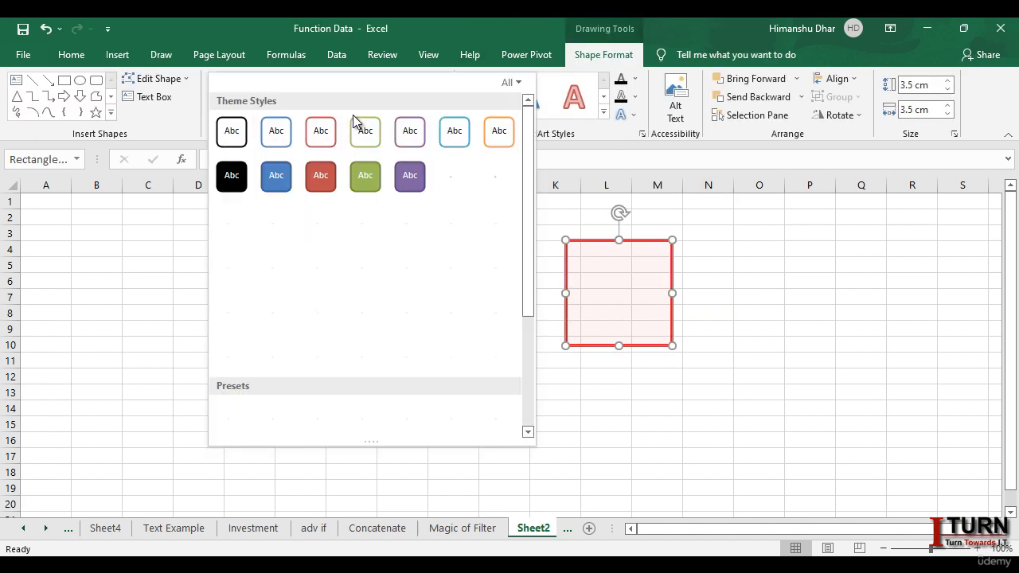
click(372, 315)
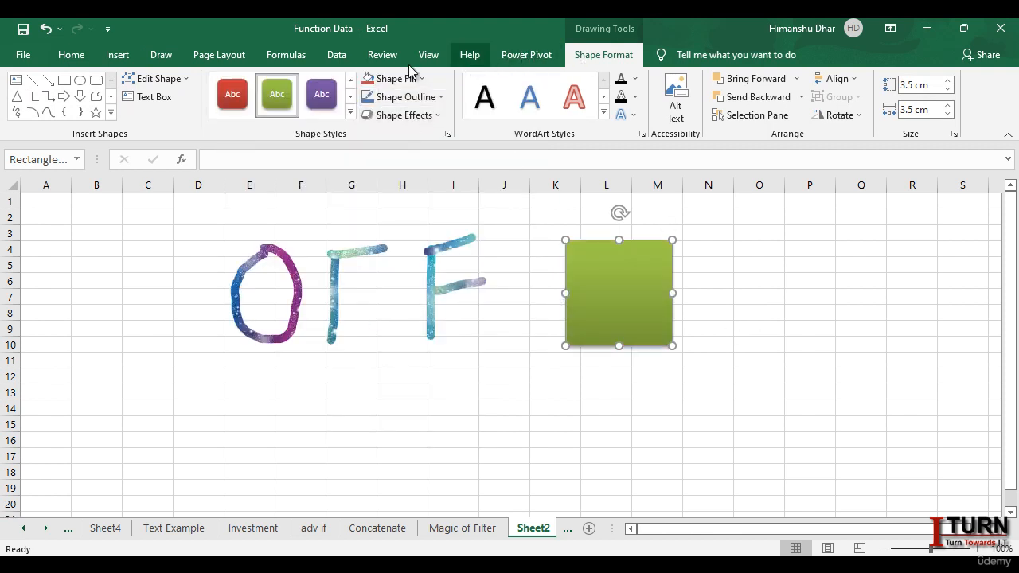
Step: Draw a rough triangle with the red pen over columns N to Q, rows 3 to 10, beside the green square
click(163, 56)
click(144, 100)
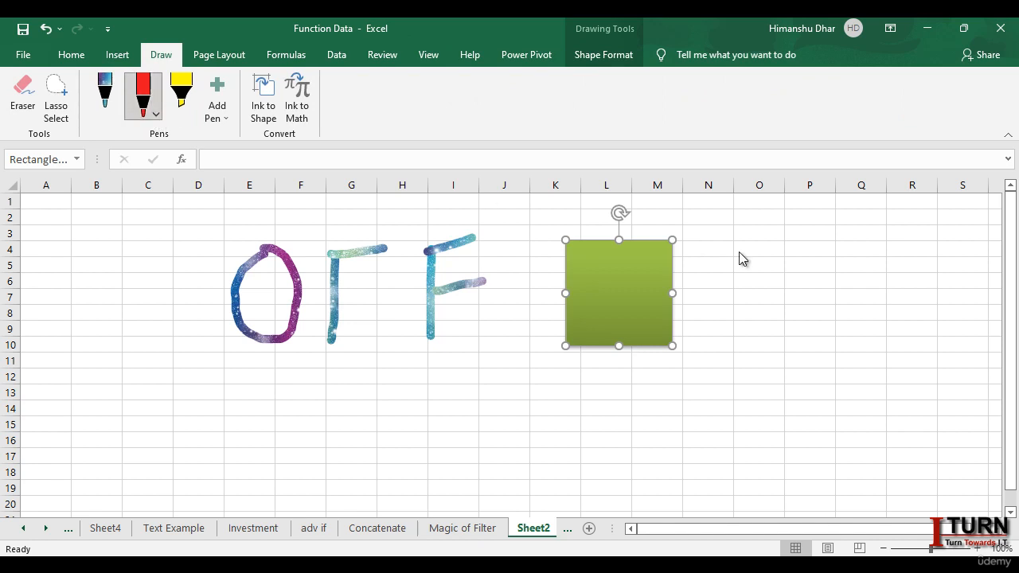
drag(773, 237, 756, 269)
drag(737, 316, 762, 336)
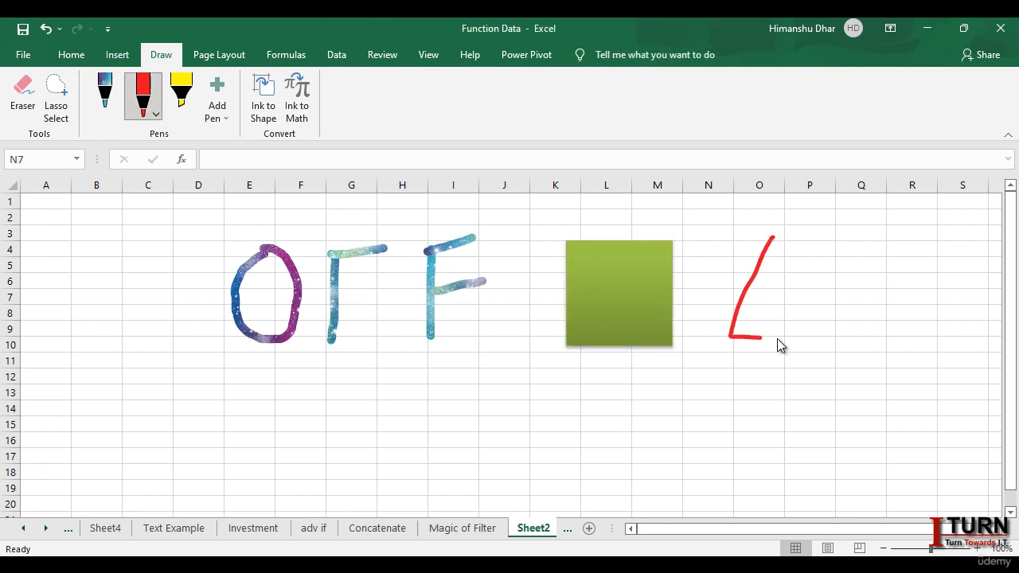
drag(856, 338, 774, 238)
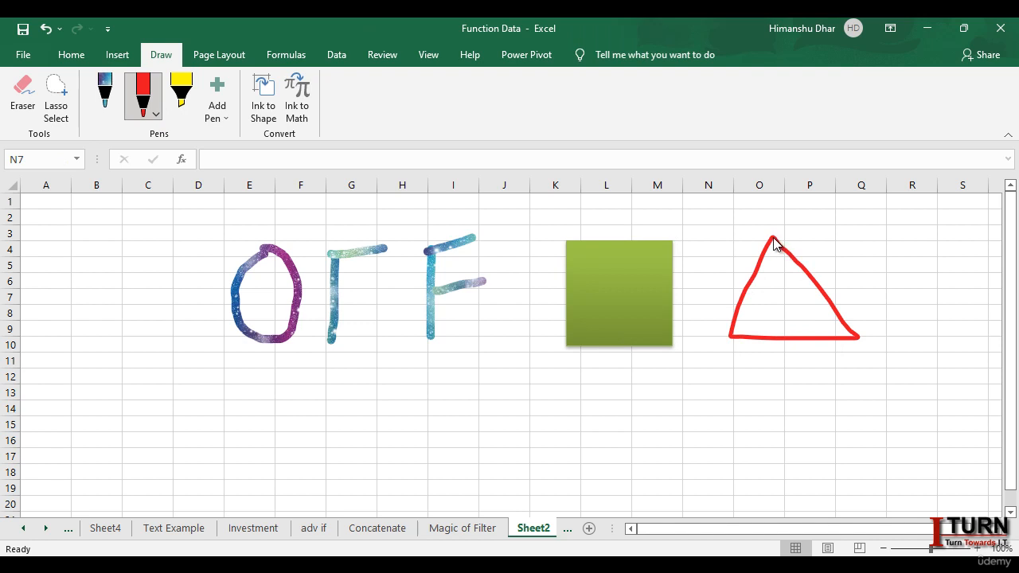
Step: Select the red hand-drawn triangle and convert the ink to a clean shape
click(56, 95)
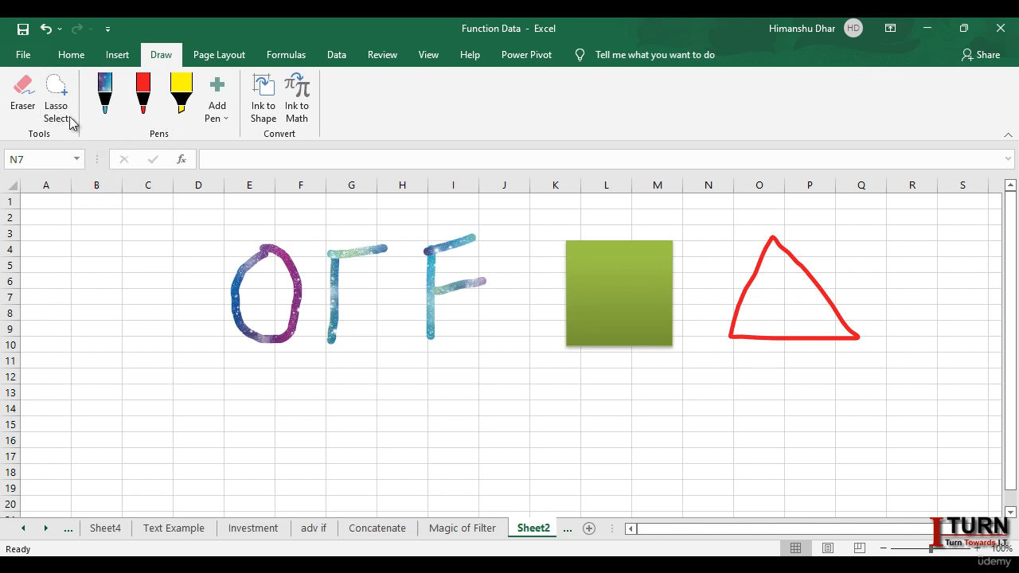
click(755, 271)
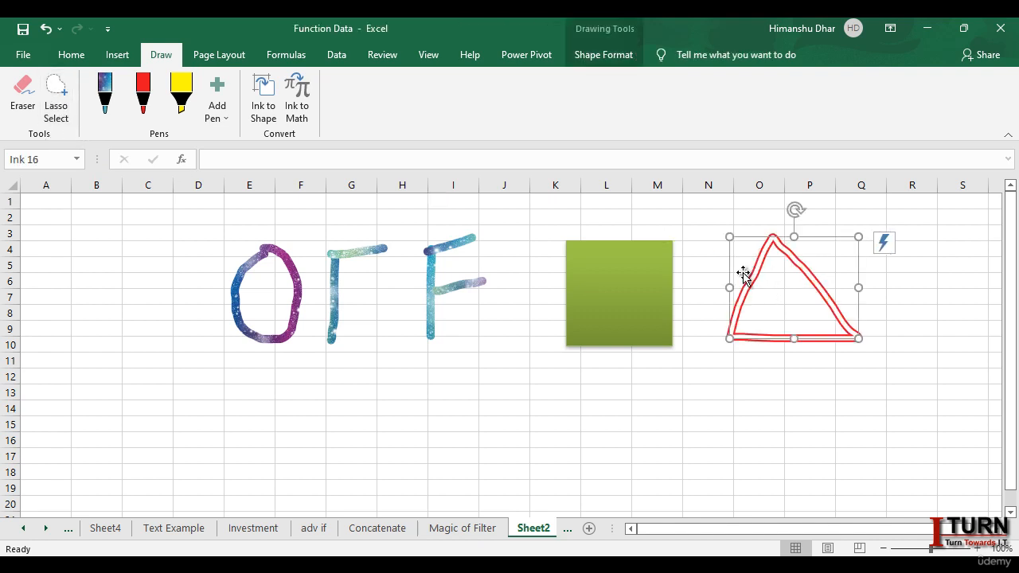
click(265, 105)
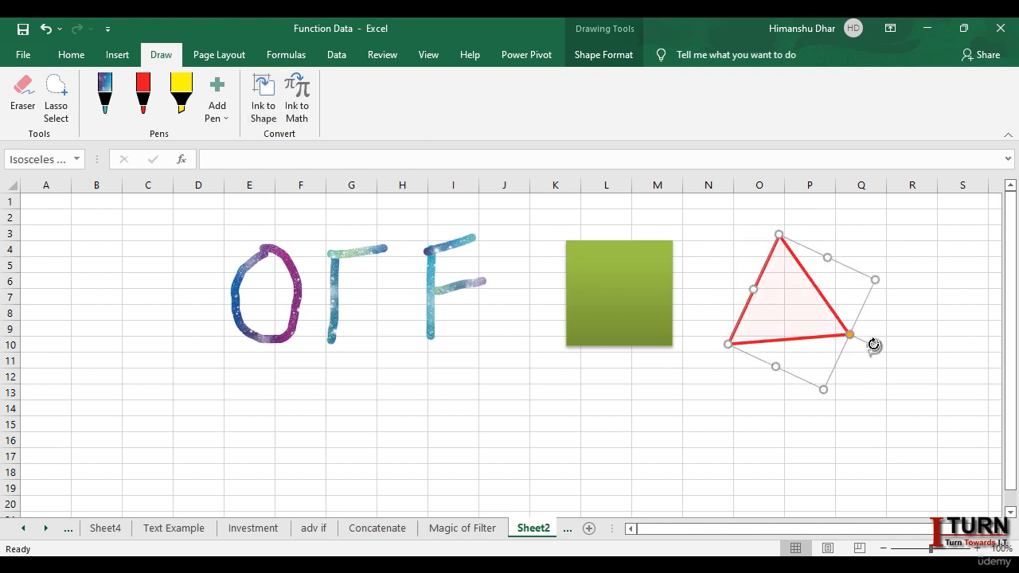
Step: Rotate the red triangle upright so its base is horizontal, show its shape formatting options, and deselect it
mouse_move(873, 347)
mouse_down()
mouse_move(826, 270)
mouse_move(797, 260)
mouse_up()
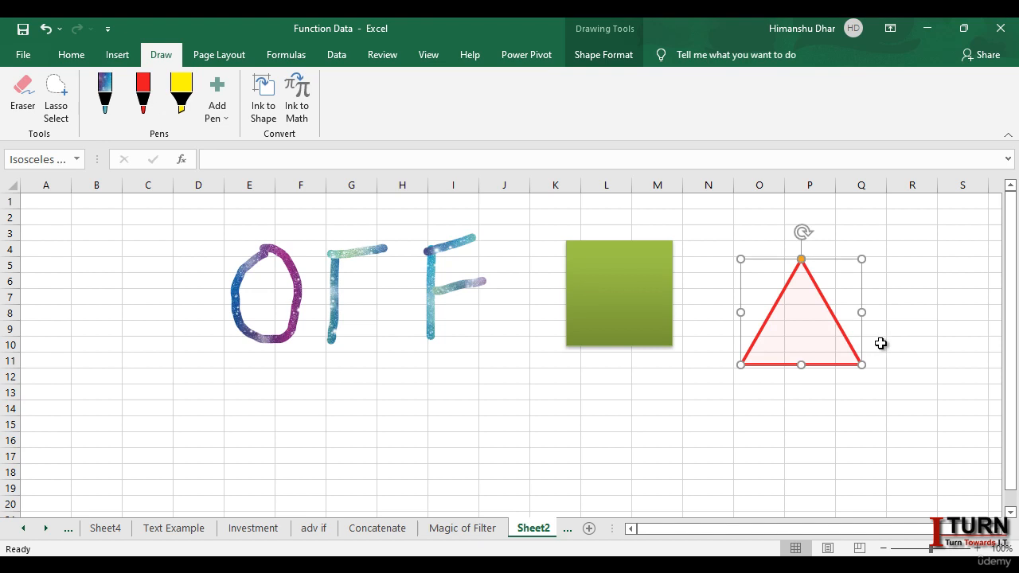
click(608, 58)
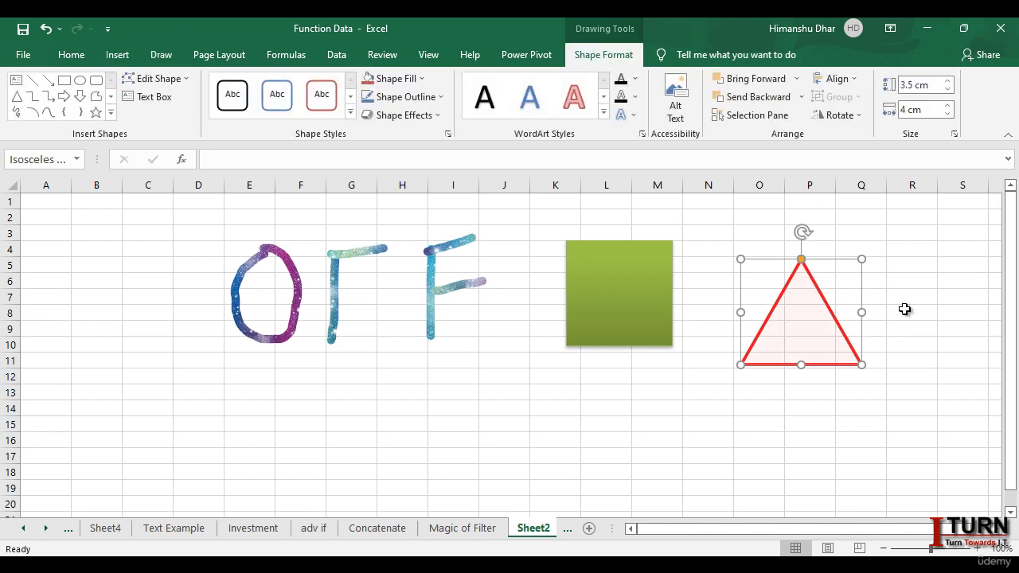
click(716, 422)
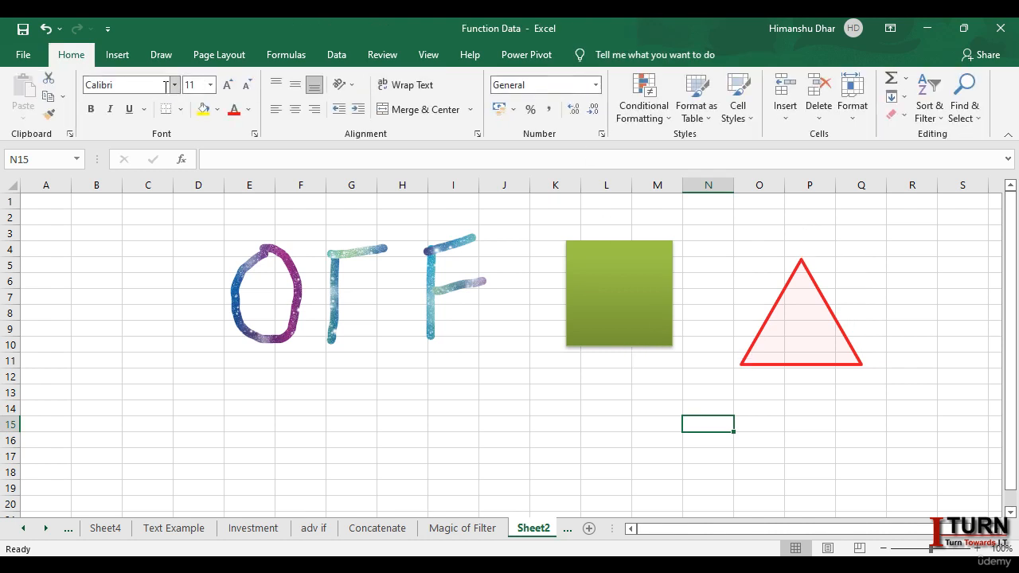
Step: Handwrite the expression 1/2 × 5 with Ink to Math and insert it into the sheet as an equation
click(164, 59)
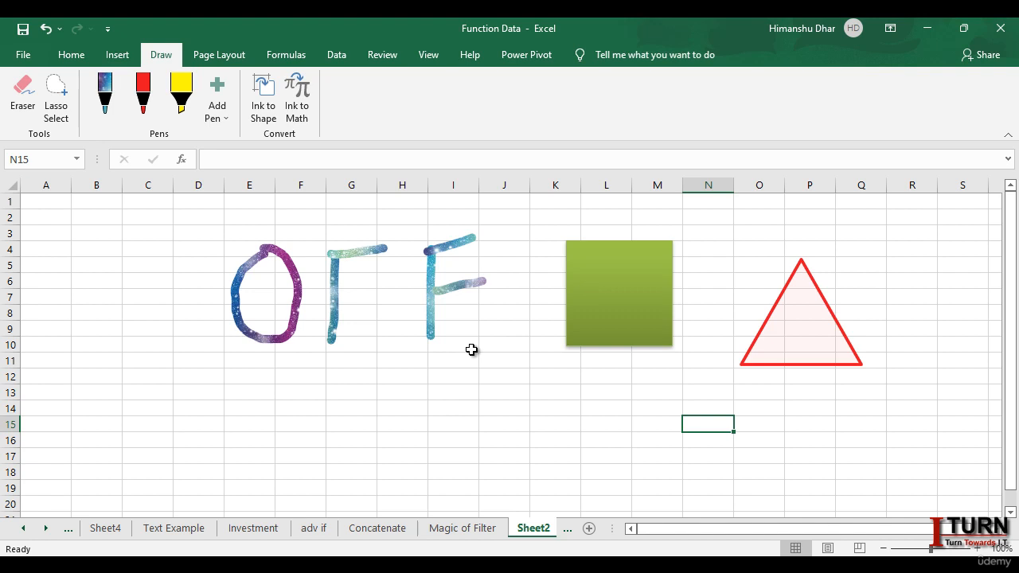
click(307, 125)
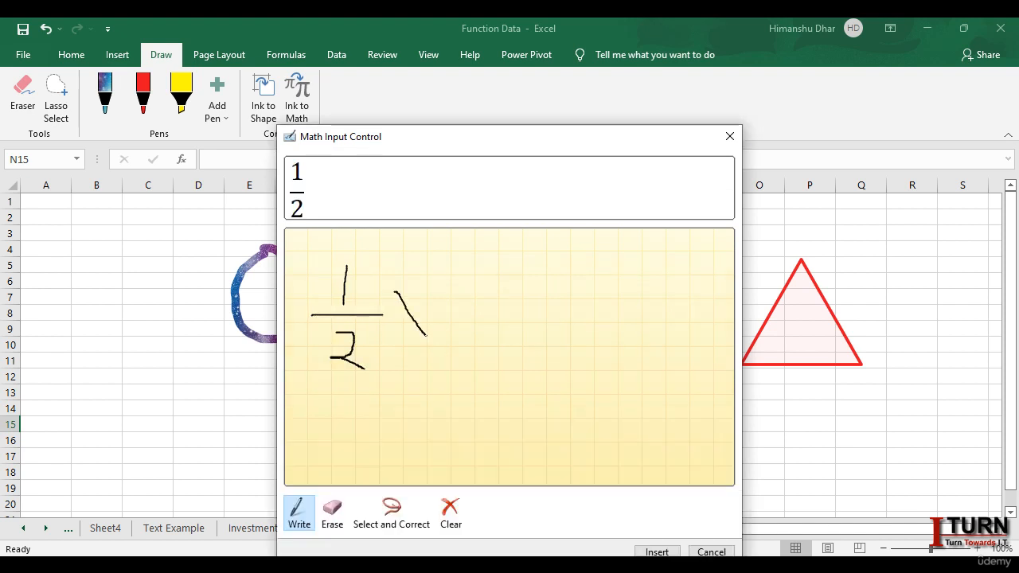
drag(429, 281, 393, 340)
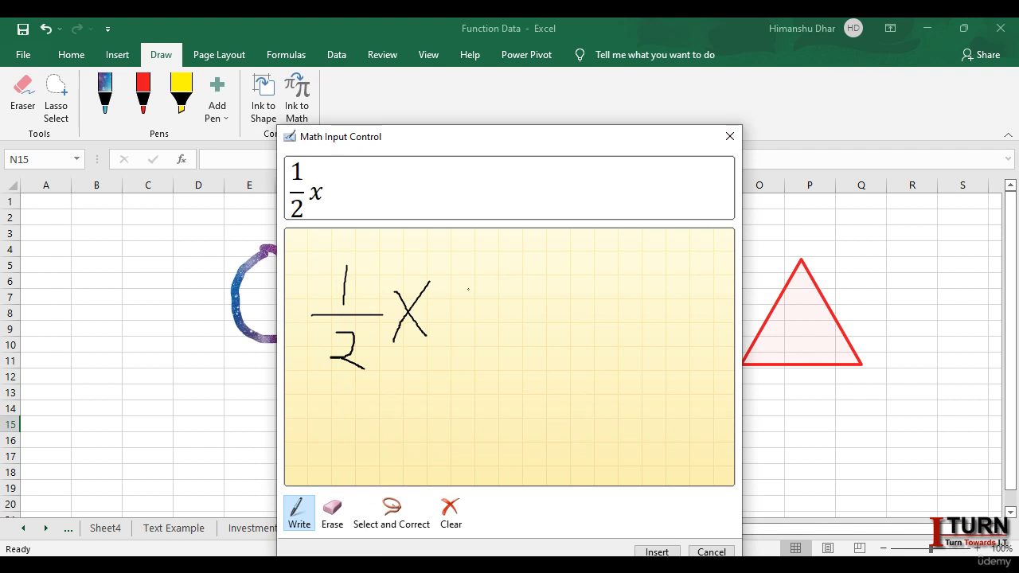
drag(467, 321, 460, 343)
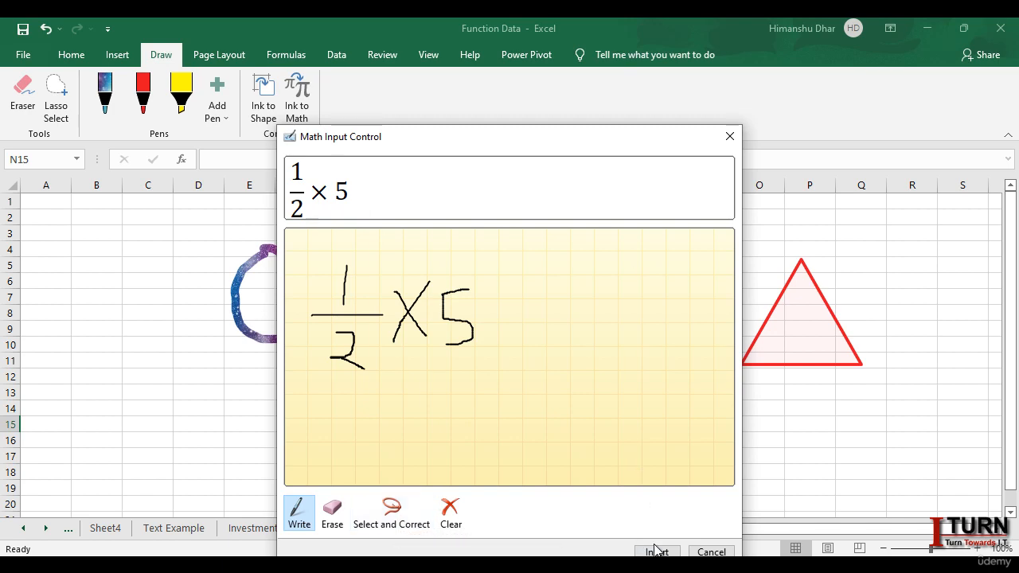
drag(592, 145, 562, 85)
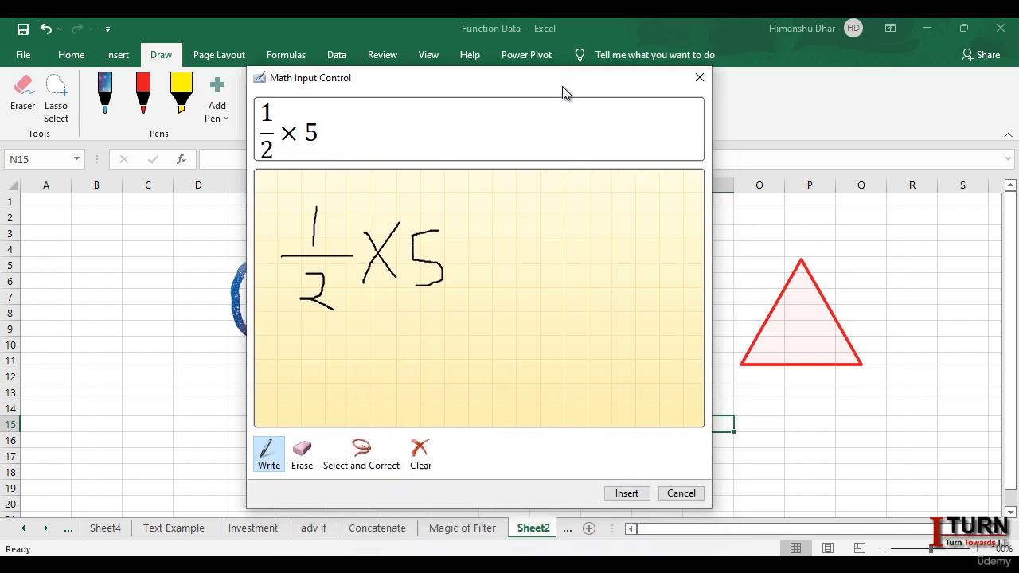
click(636, 500)
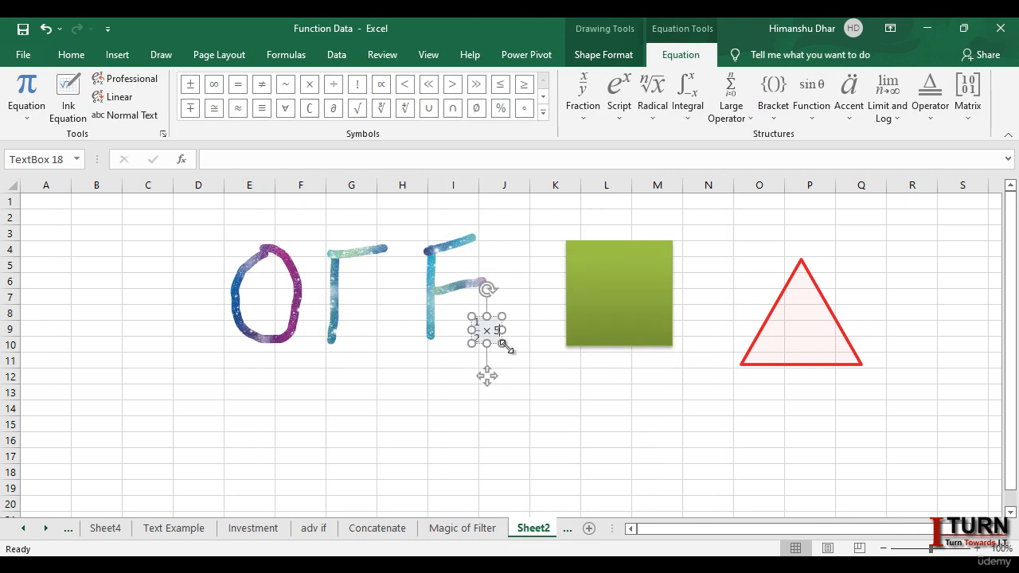
Step: Widen the 1/2 × 5 equation's text box to reach the green square, show its equation tools, and deselect it
drag(502, 344, 557, 358)
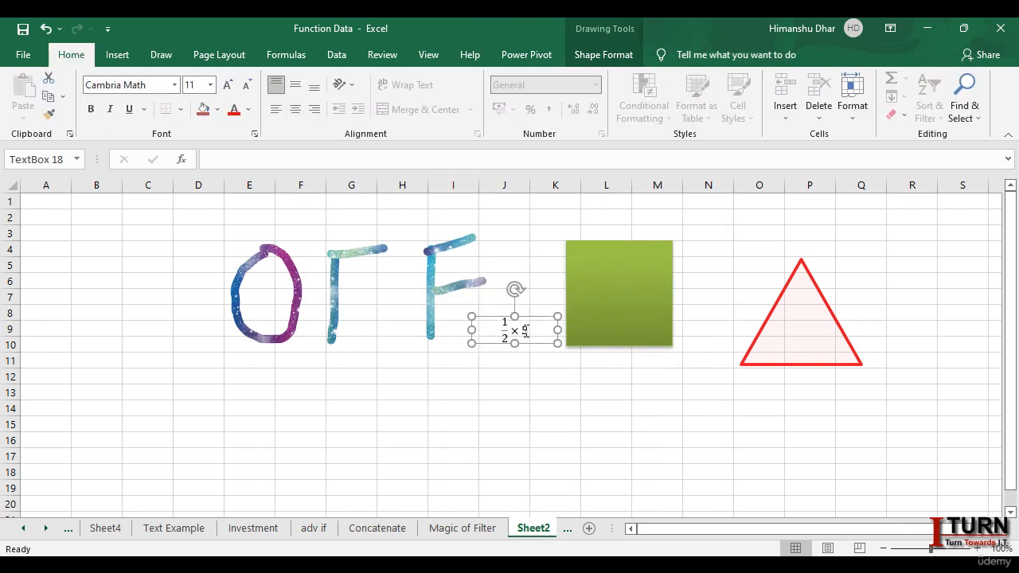
click(525, 331)
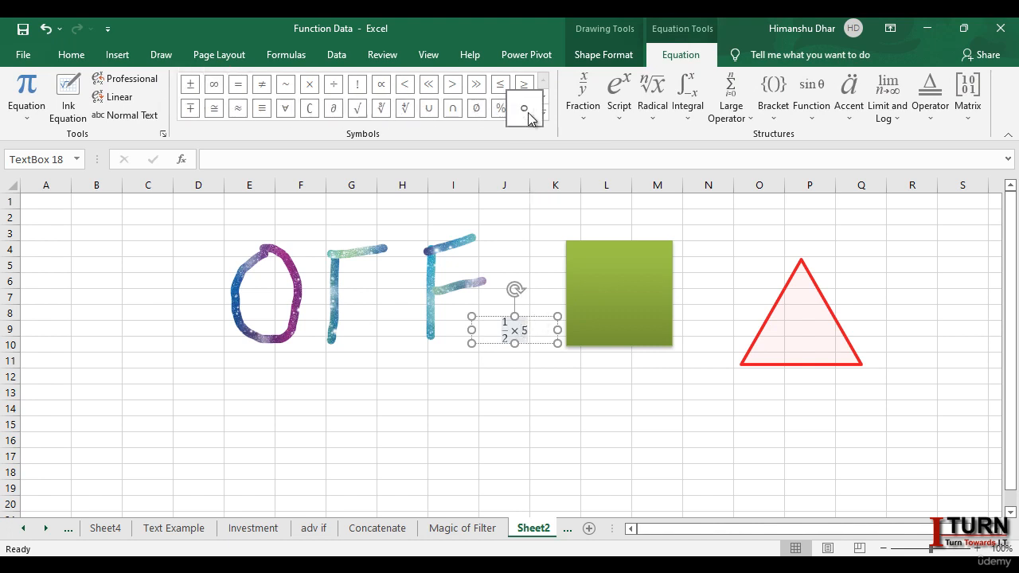
click(657, 392)
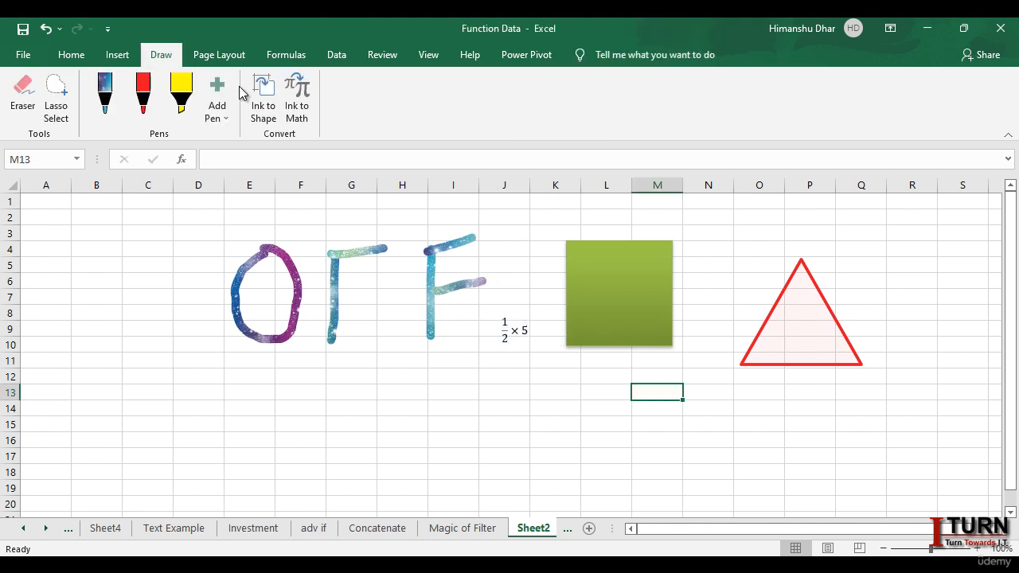